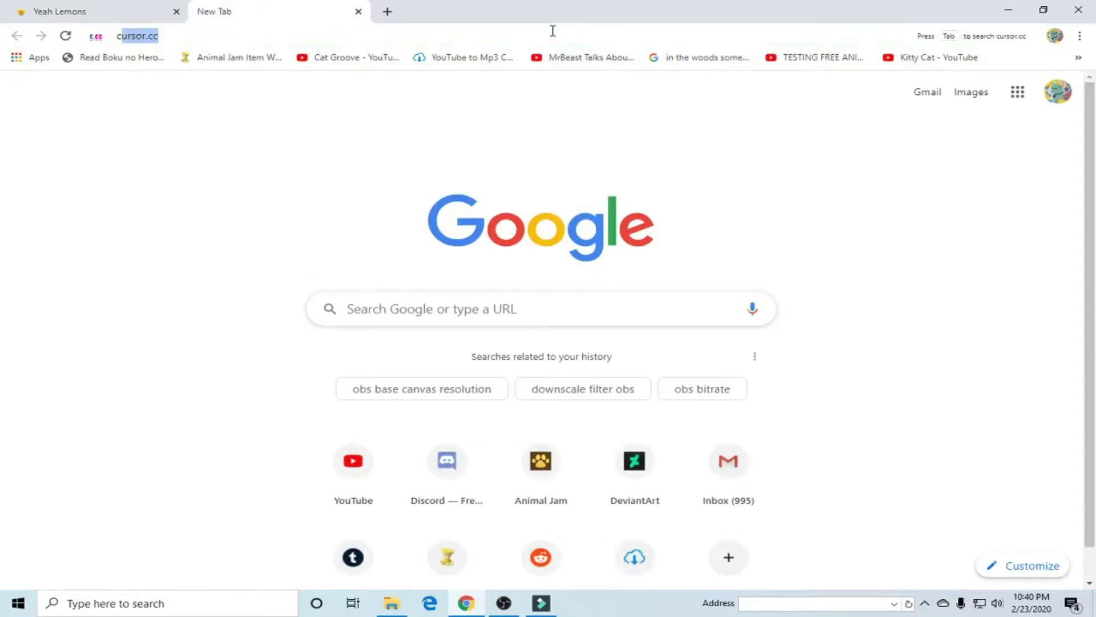
- Load cursor.cc in a new Chrome tab to reach its Cursor Editor
{"action": "type", "text": ".cc"}
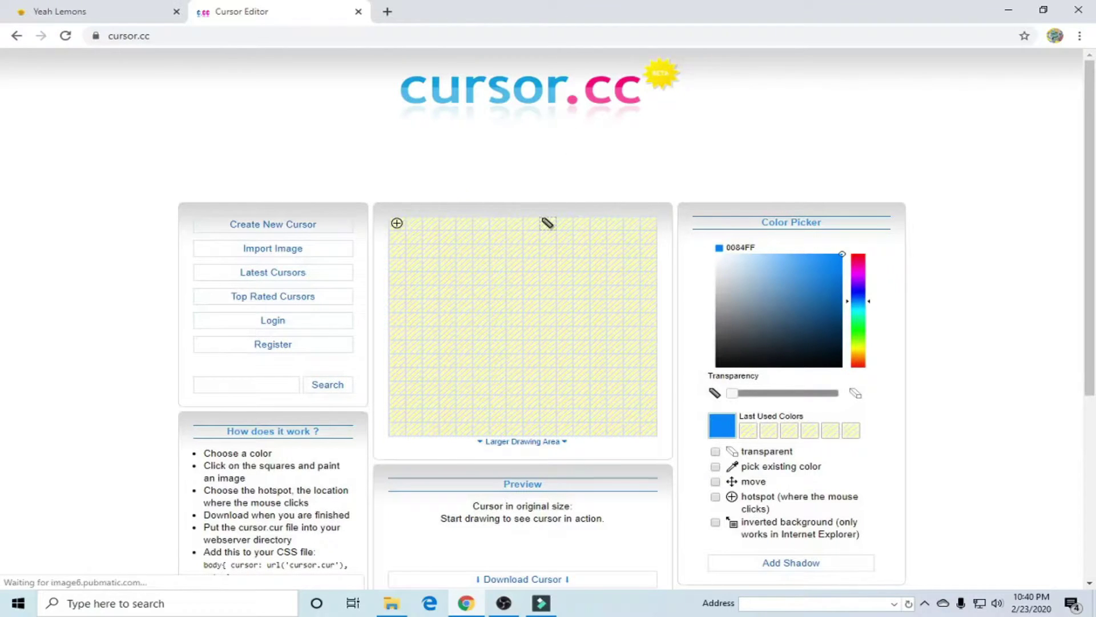
- Paint a blue smiley with two eyes and a smile on the grid, then go to Latest Cursors
{"action": "left_click_drag", "start_coordinate": [464, 251], "coordinate": [467, 318]}
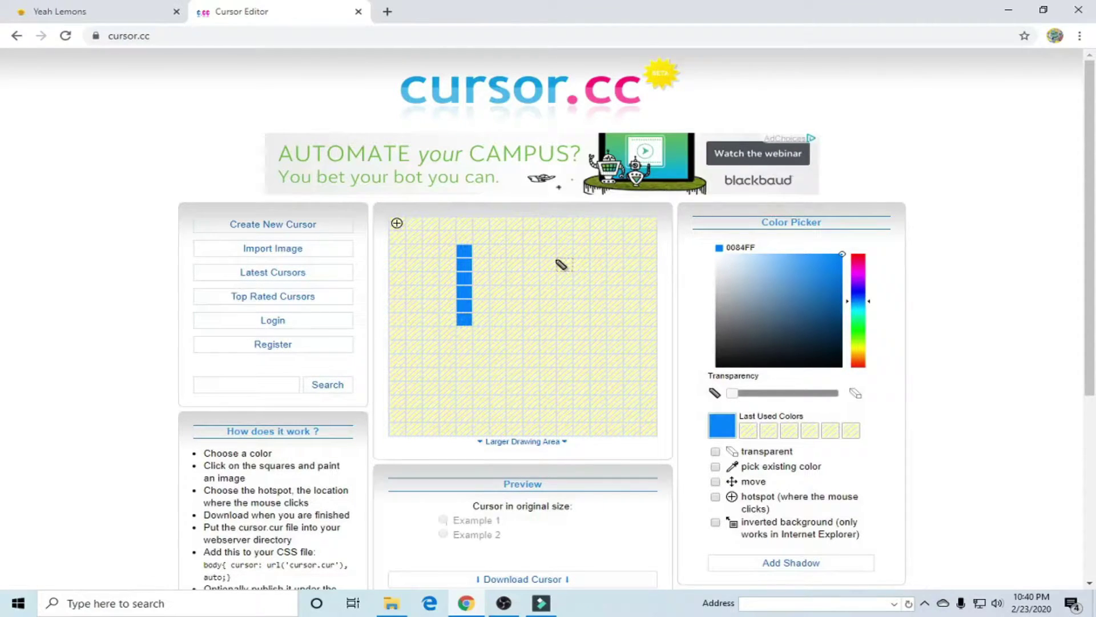
{"action": "left_click_drag", "start_coordinate": [548, 251], "coordinate": [549, 321]}
{"action": "mouse_move", "coordinate": [415, 353]}
{"action": "left_mouse_down"}
{"action": "mouse_move", "coordinate": [502, 391]}
{"action": "mouse_move", "coordinate": [631, 334]}
{"action": "mouse_move", "coordinate": [466, 378]}
{"action": "mouse_move", "coordinate": [544, 392]}
{"action": "mouse_move", "coordinate": [581, 365]}
{"action": "left_mouse_up"}
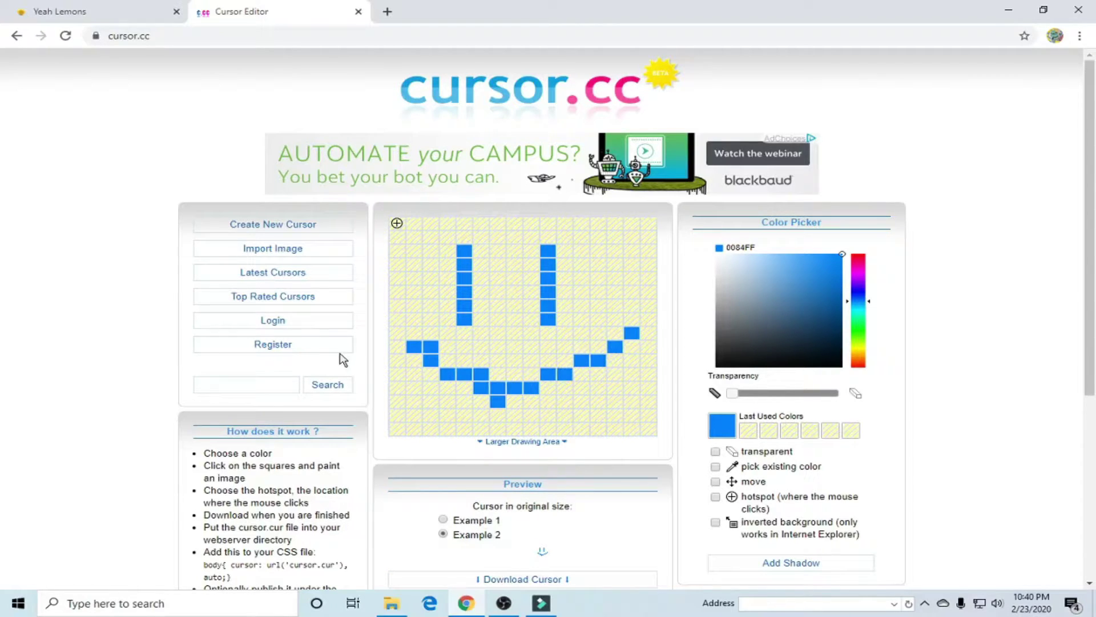
{"action": "left_click", "coordinate": [288, 272]}
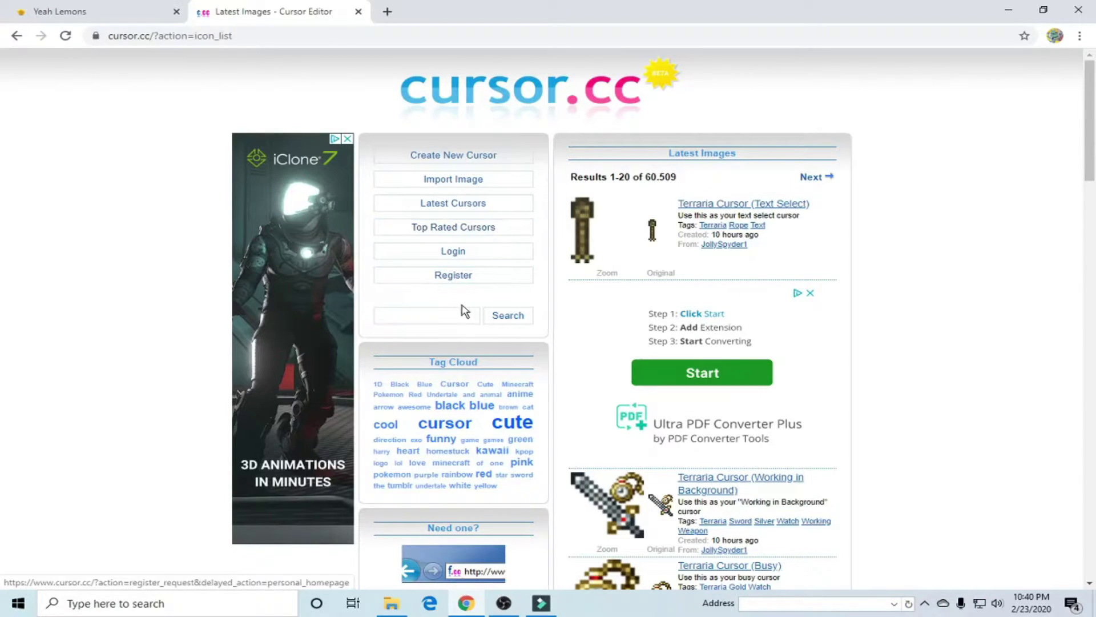
- Open MC Unavailable Cursor and MC Cursor (Busy) from the Latest list in new tabs
{"action": "scroll", "coordinate": [871, 336], "scroll_direction": "down", "scroll_amount": 6}
{"action": "scroll", "coordinate": [873, 338], "scroll_direction": "down", "scroll_amount": 15}
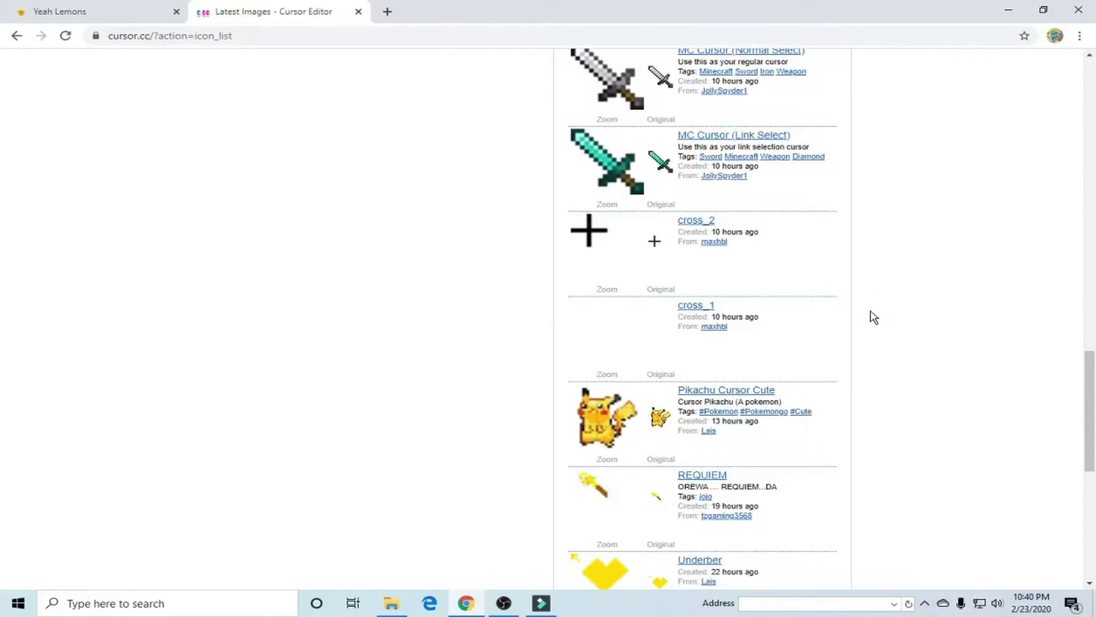
{"action": "scroll", "coordinate": [874, 317], "scroll_direction": "down", "scroll_amount": 2}
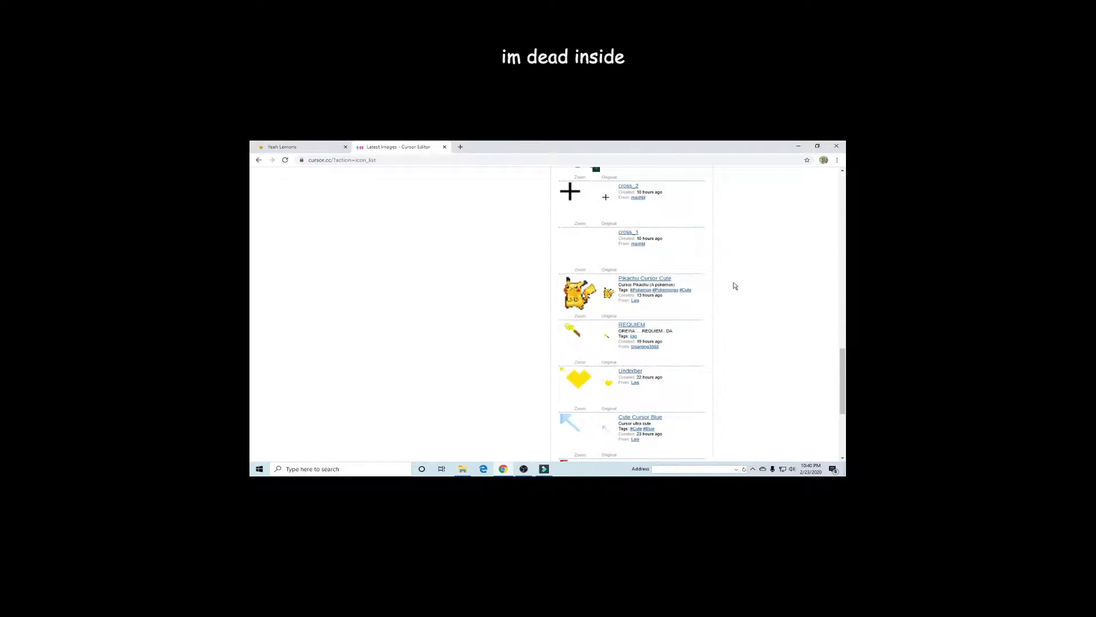
{"action": "scroll", "coordinate": [728, 302], "scroll_direction": "up", "scroll_amount": 8}
{"action": "right_click", "coordinate": [659, 217]}
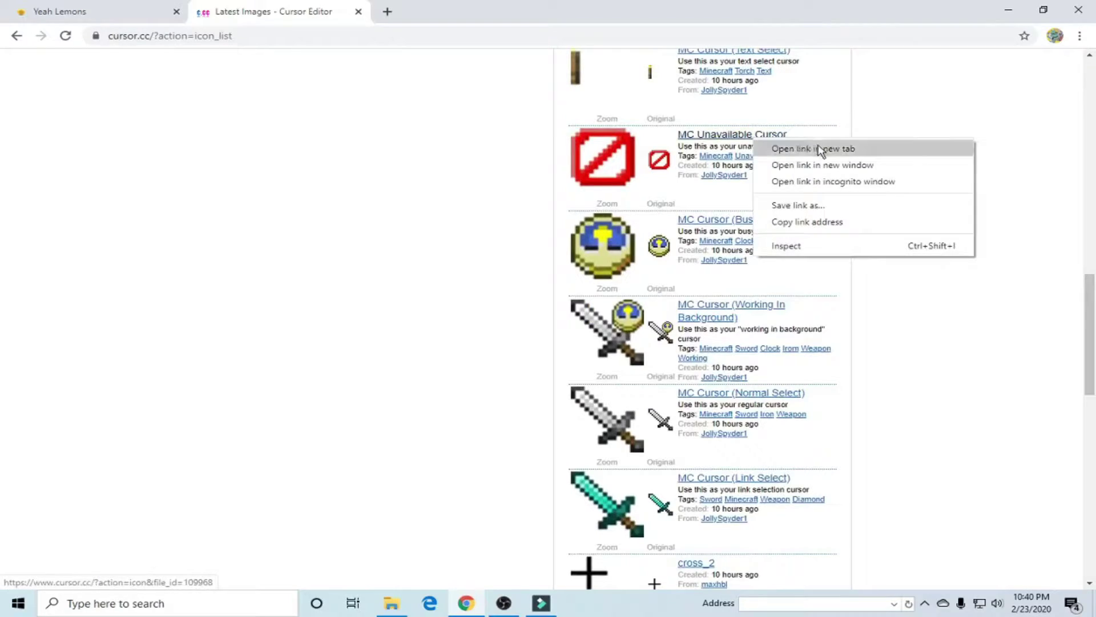
{"action": "left_click", "coordinate": [819, 149]}
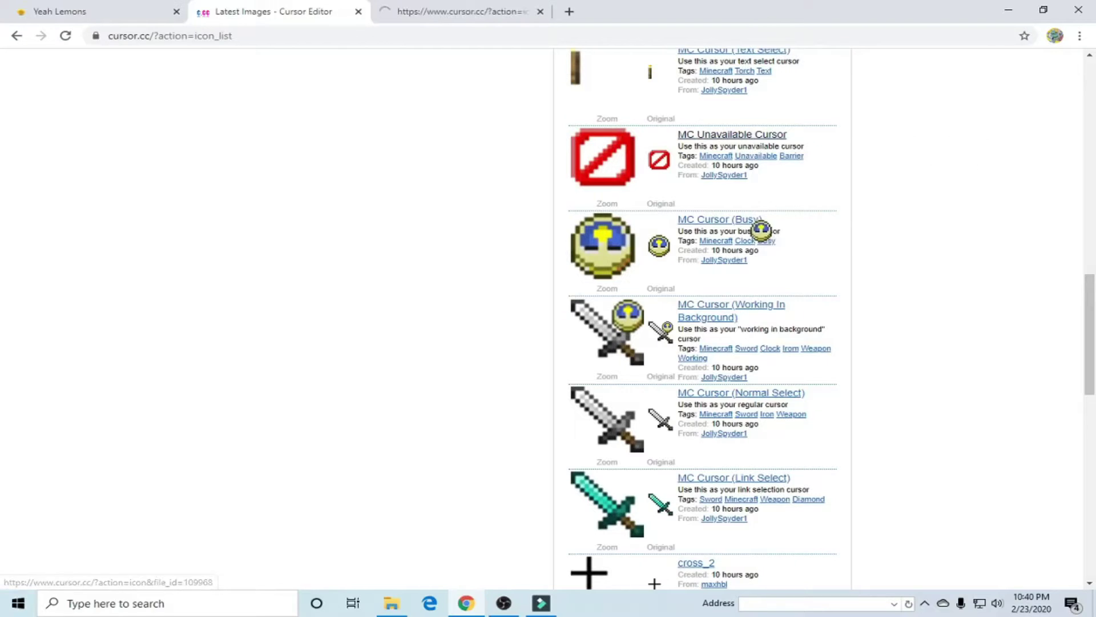
{"action": "right_click", "coordinate": [751, 221]}
{"action": "left_click", "coordinate": [768, 230]}
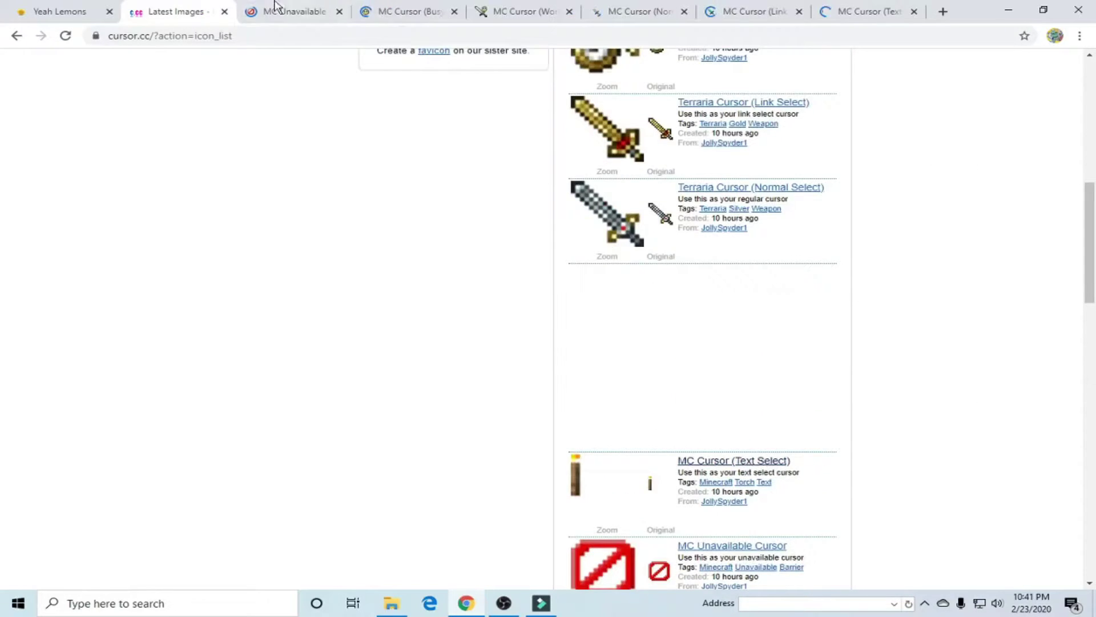
- Switch to the MC Unavailable Cursor tab and clear the stray text selection
{"action": "left_click", "coordinate": [277, 8]}
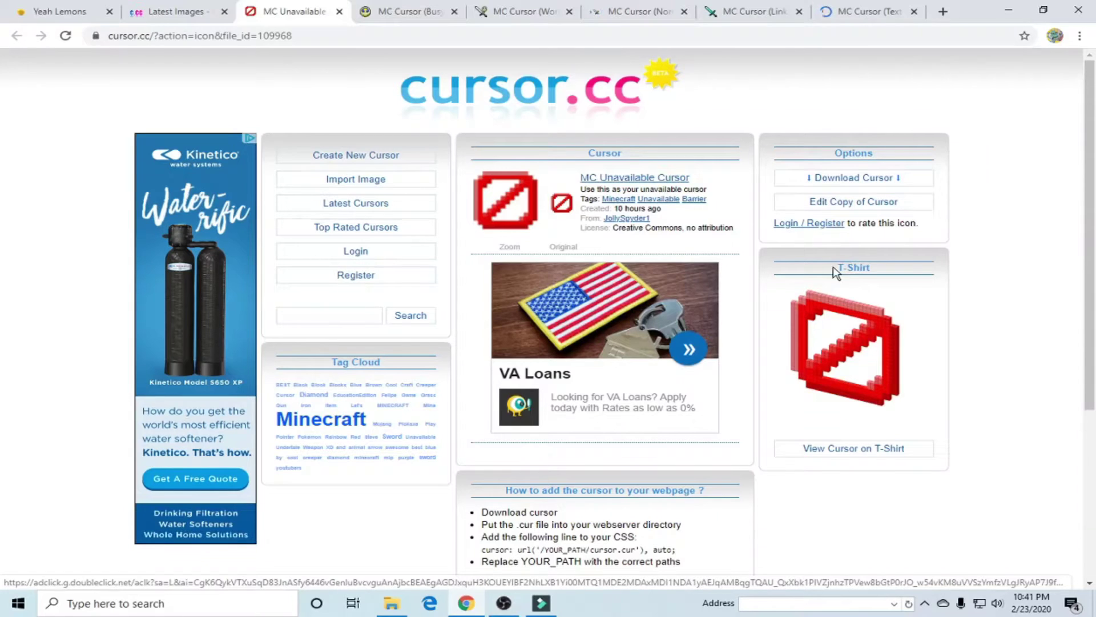
{"action": "left_click", "coordinate": [867, 265]}
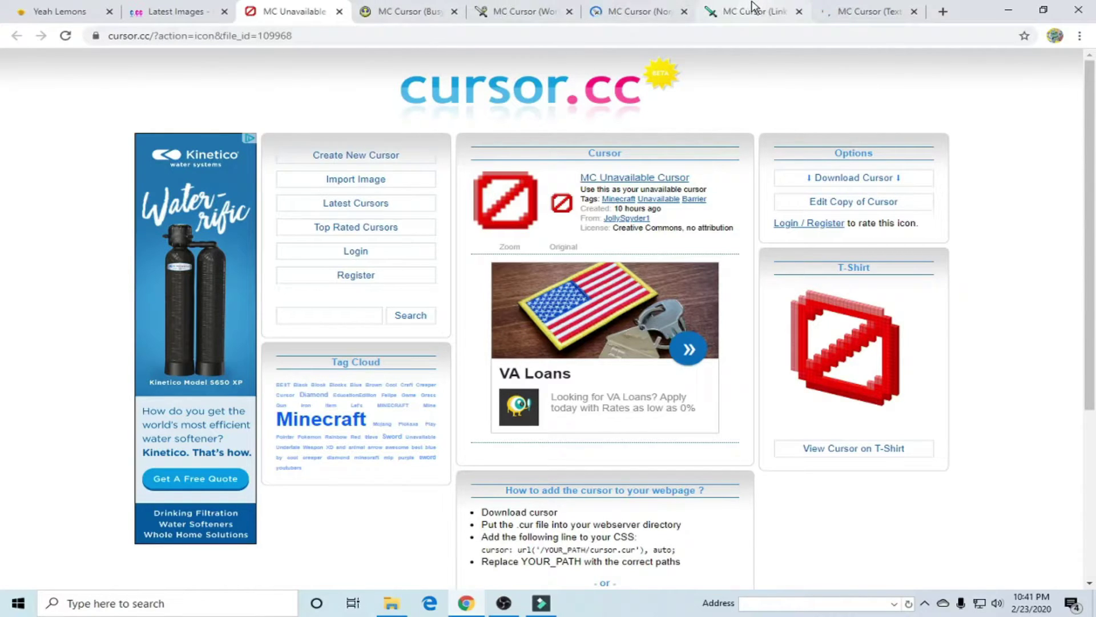
- Launch Control Panel from Windows search and search its settings for 'mouse'
{"action": "left_click", "coordinate": [198, 595]}
{"action": "type", "text": "con"}
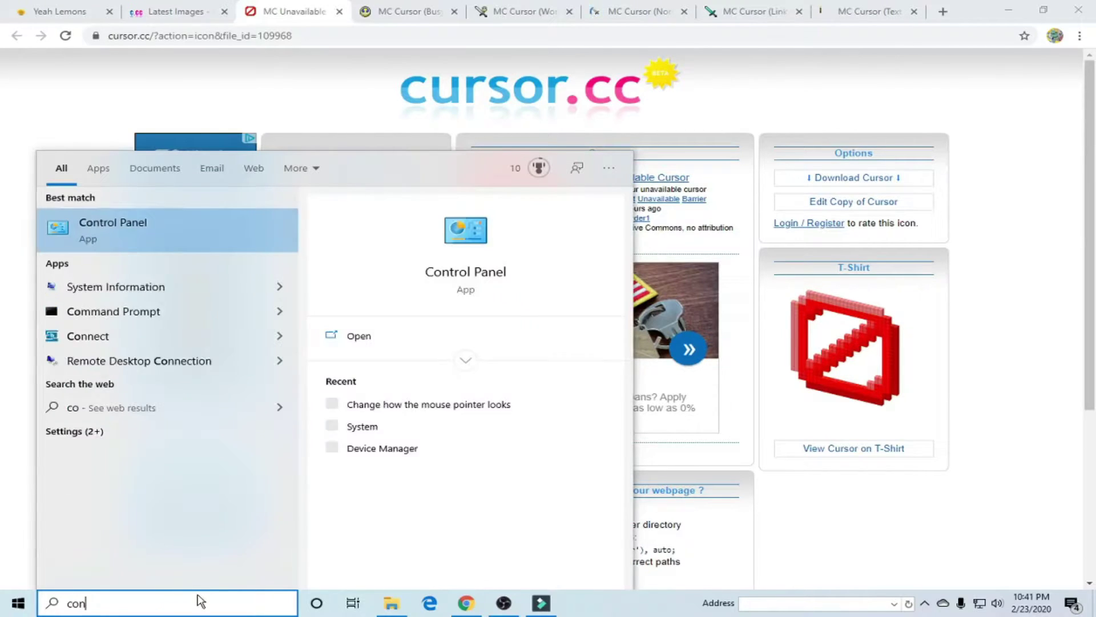
{"action": "type", "text": "trol pan"}
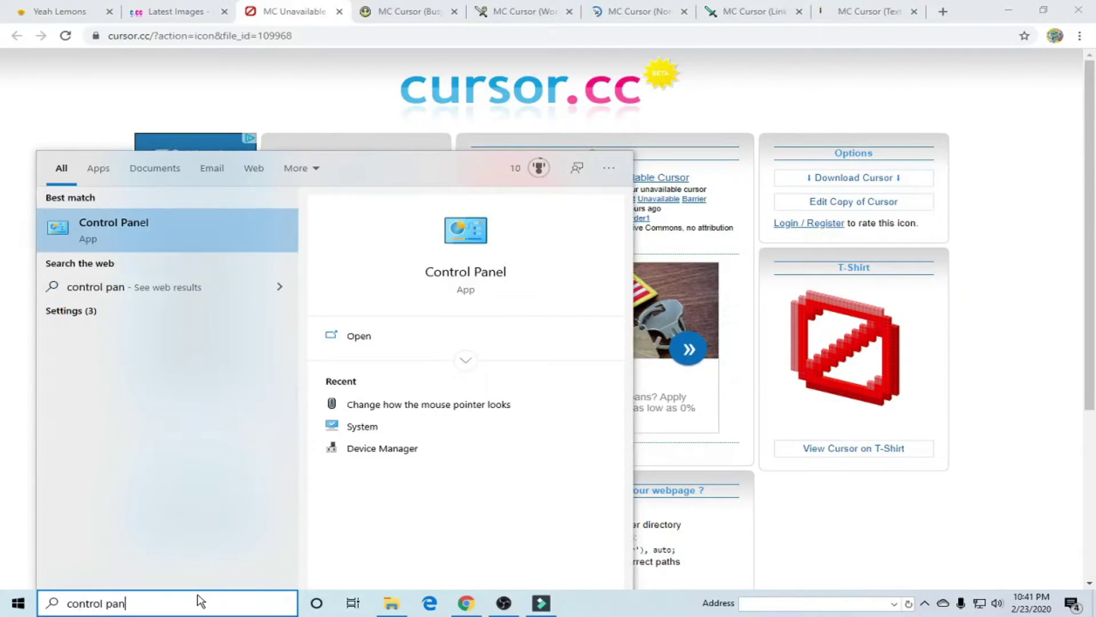
{"action": "left_click", "coordinate": [167, 224]}
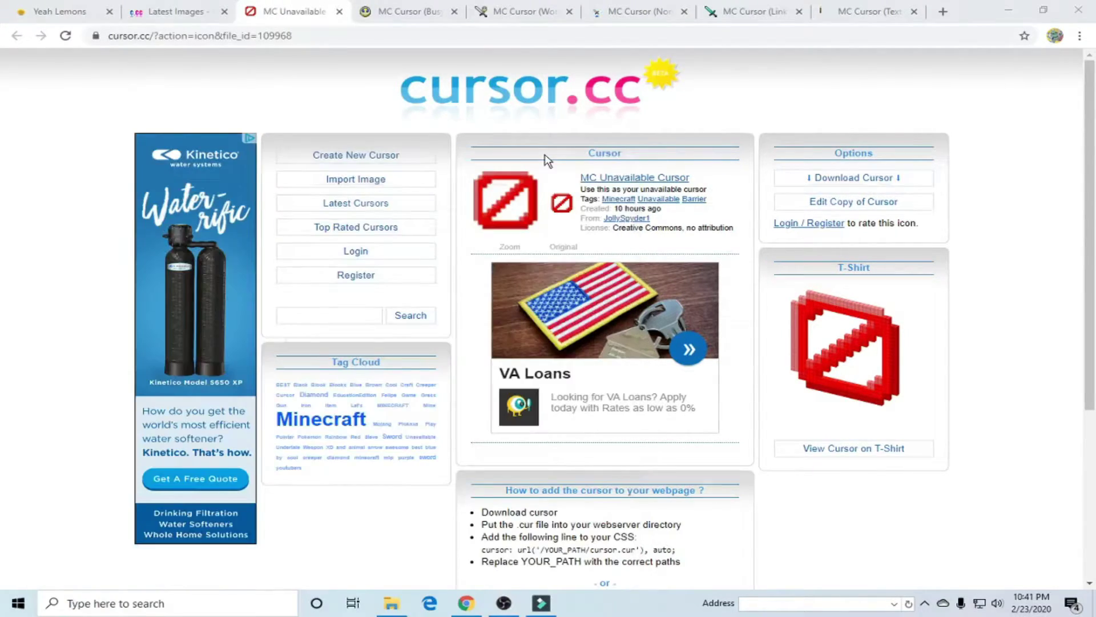
{"action": "left_click_drag", "start_coordinate": [591, 193], "coordinate": [590, 156]}
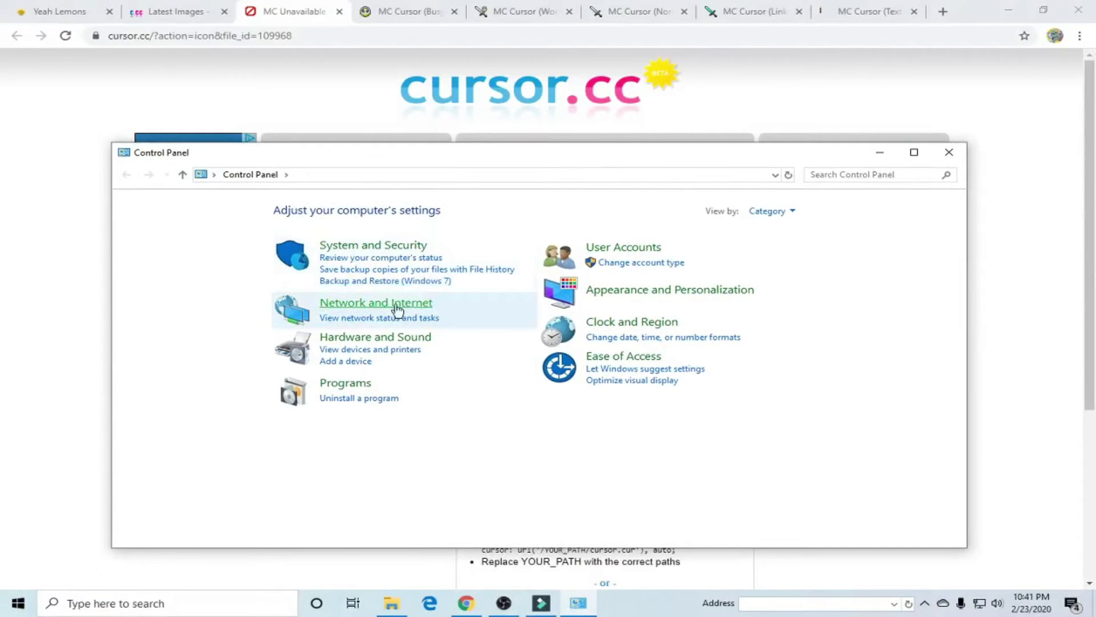
{"action": "left_click", "coordinate": [845, 175]}
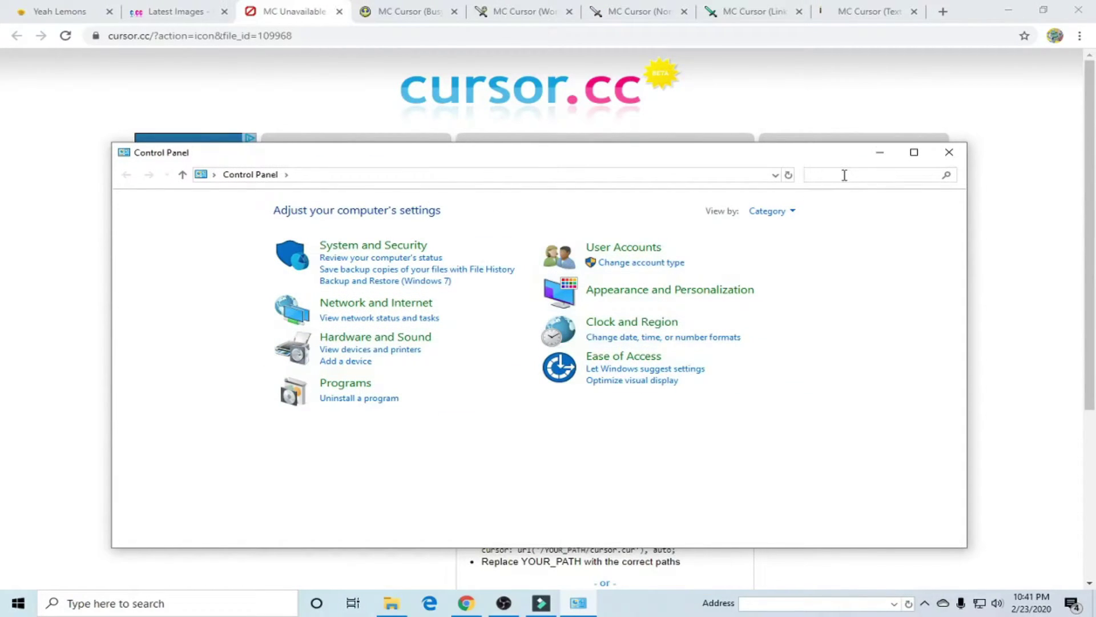
{"action": "type", "text": "mouse"}
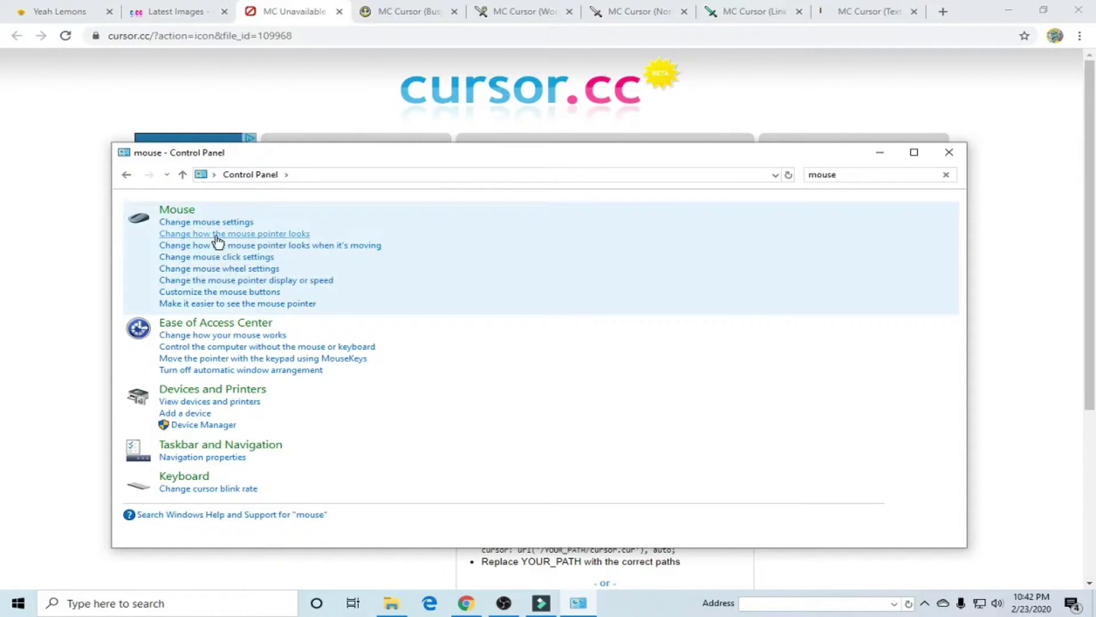
- Open pointer settings and set Normal Select to the downloaded 'cursor (1)' sword from Downloads
{"action": "left_click", "coordinate": [216, 236]}
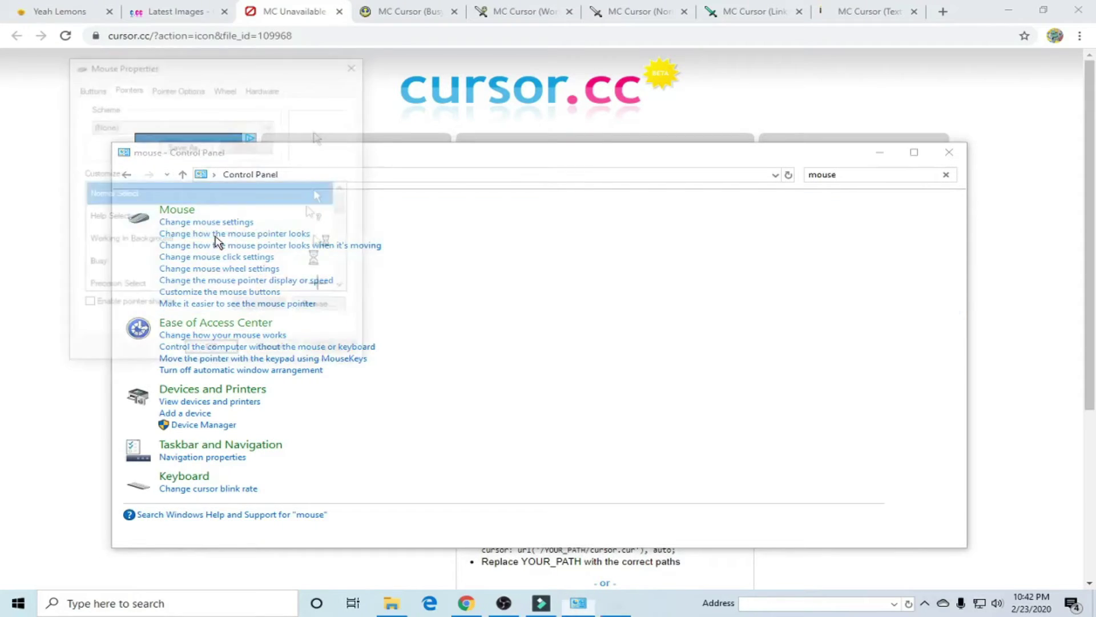
{"action": "left_click_drag", "start_coordinate": [251, 64], "coordinate": [639, 167]}
{"action": "left_click_drag", "start_coordinate": [507, 159], "coordinate": [477, 155]}
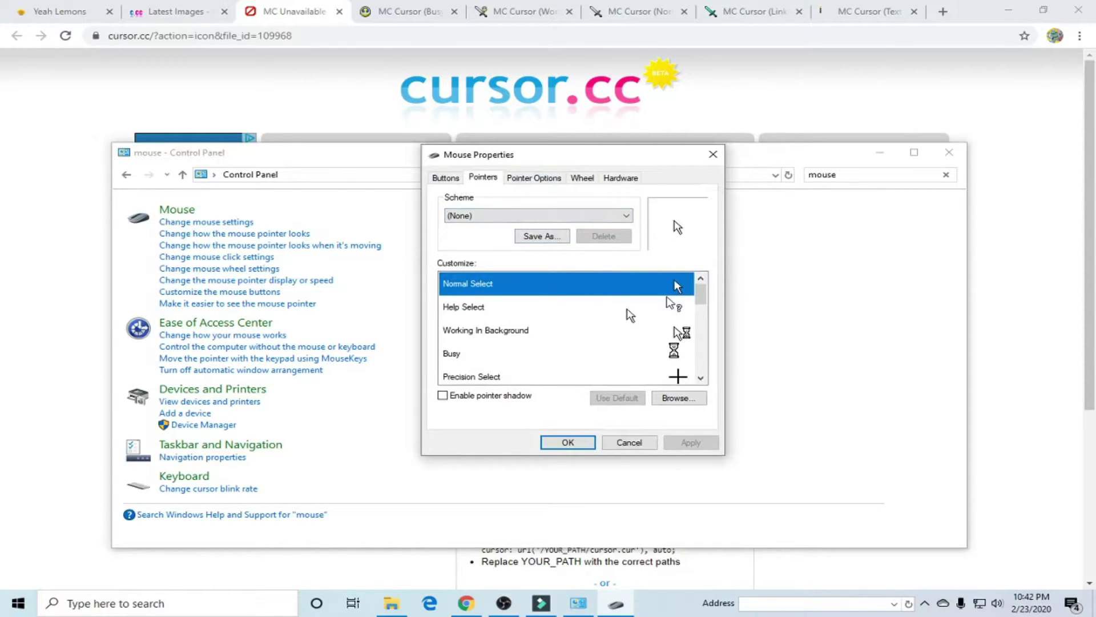
{"action": "left_click", "coordinate": [666, 398]}
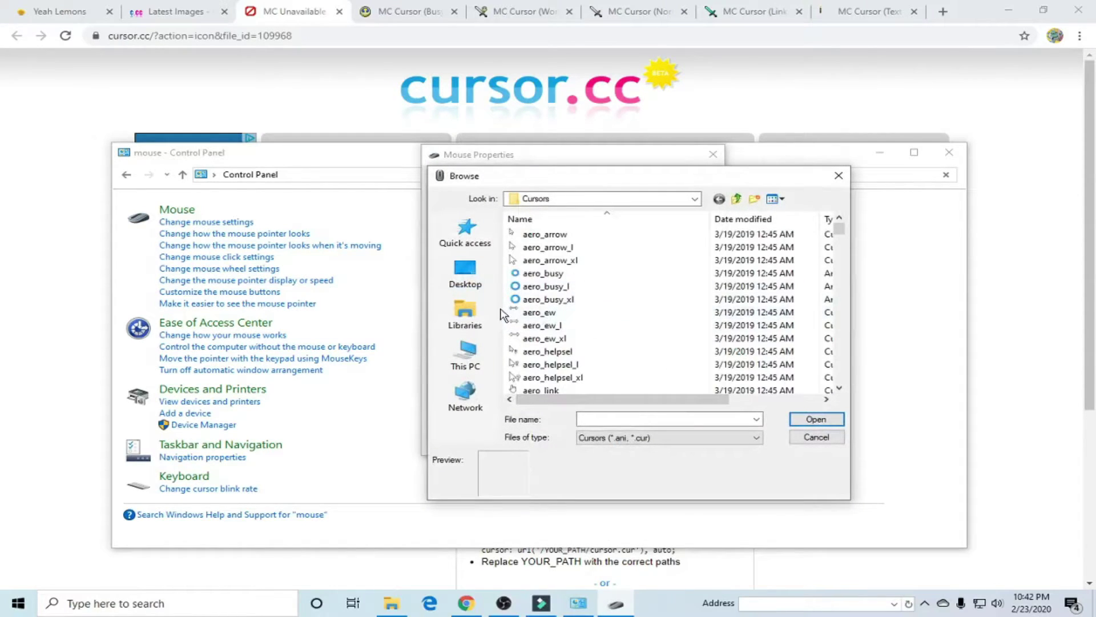
{"action": "left_click", "coordinate": [465, 351]}
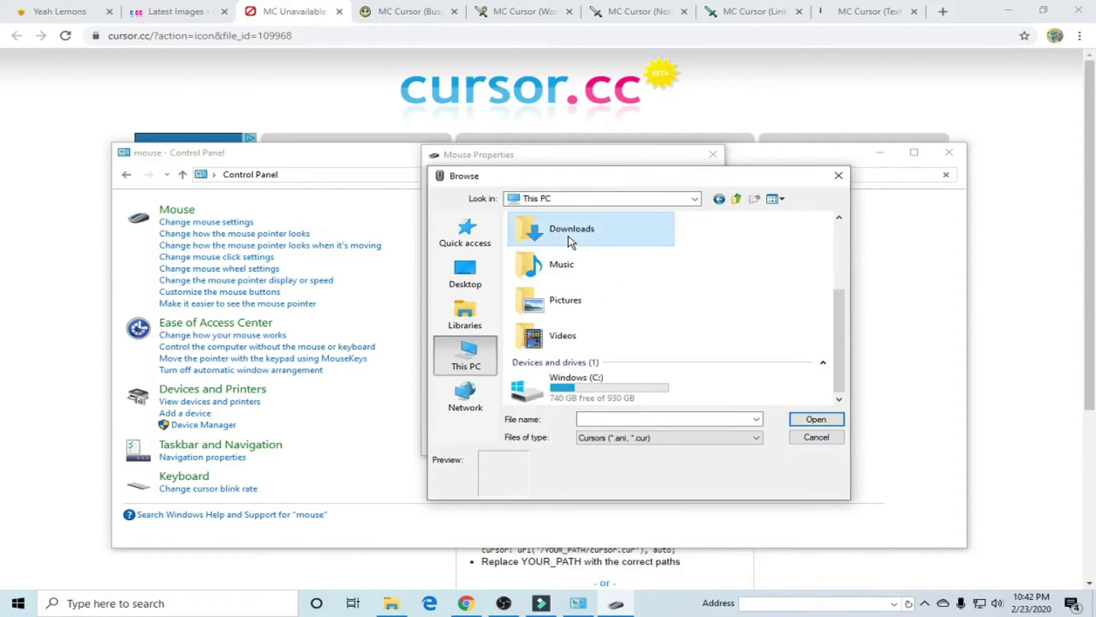
{"action": "double_click", "coordinate": [570, 234]}
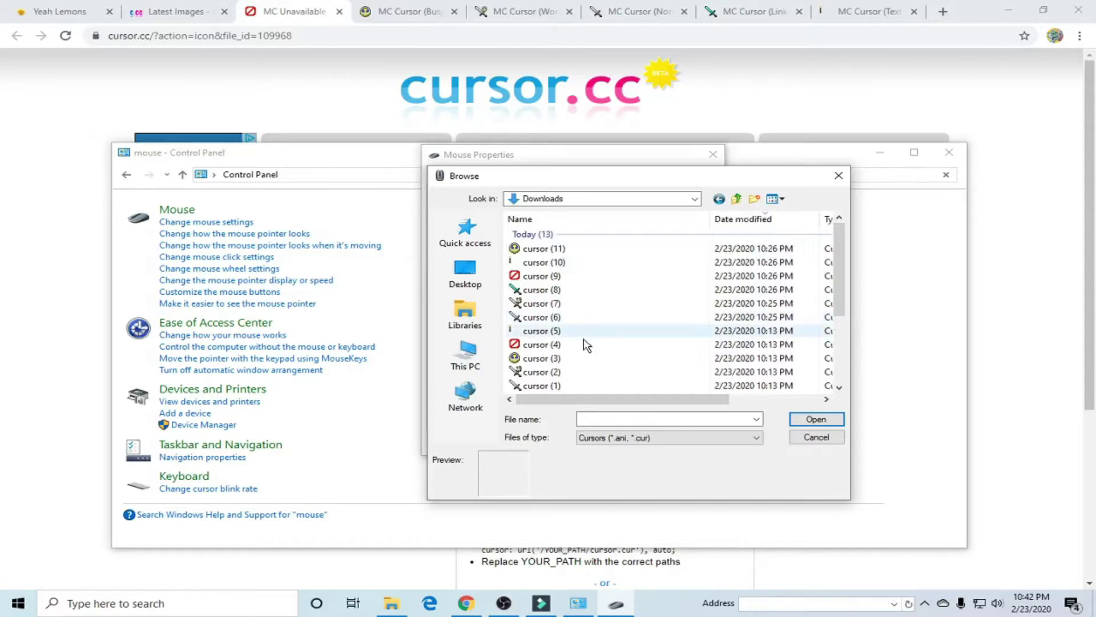
{"action": "scroll", "coordinate": [579, 342], "scroll_direction": "down", "scroll_amount": 1}
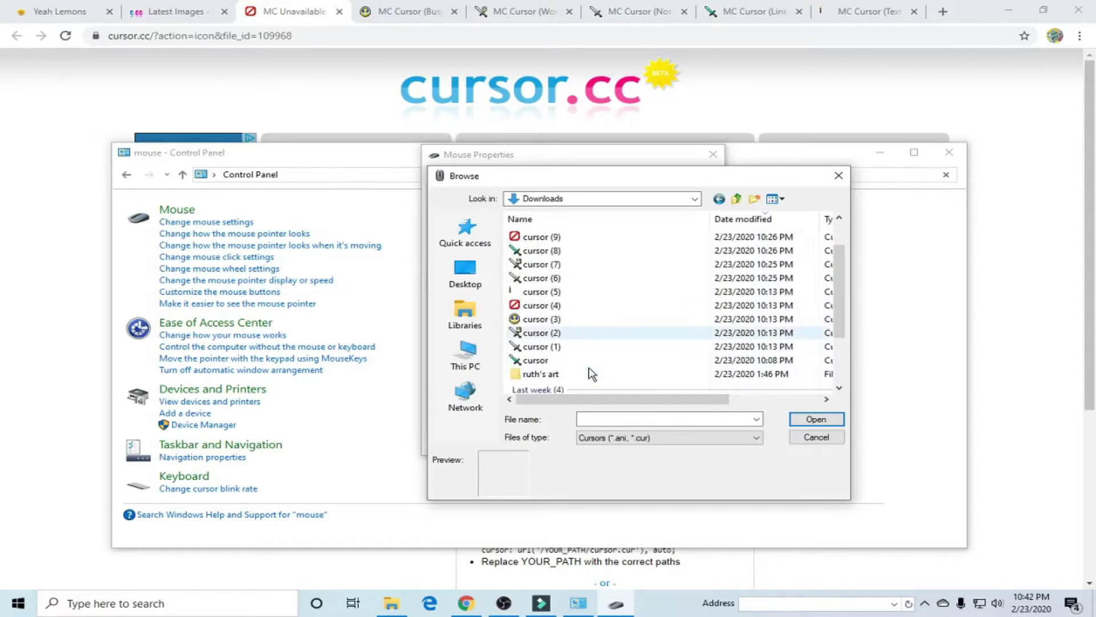
{"action": "double_click", "coordinate": [562, 346]}
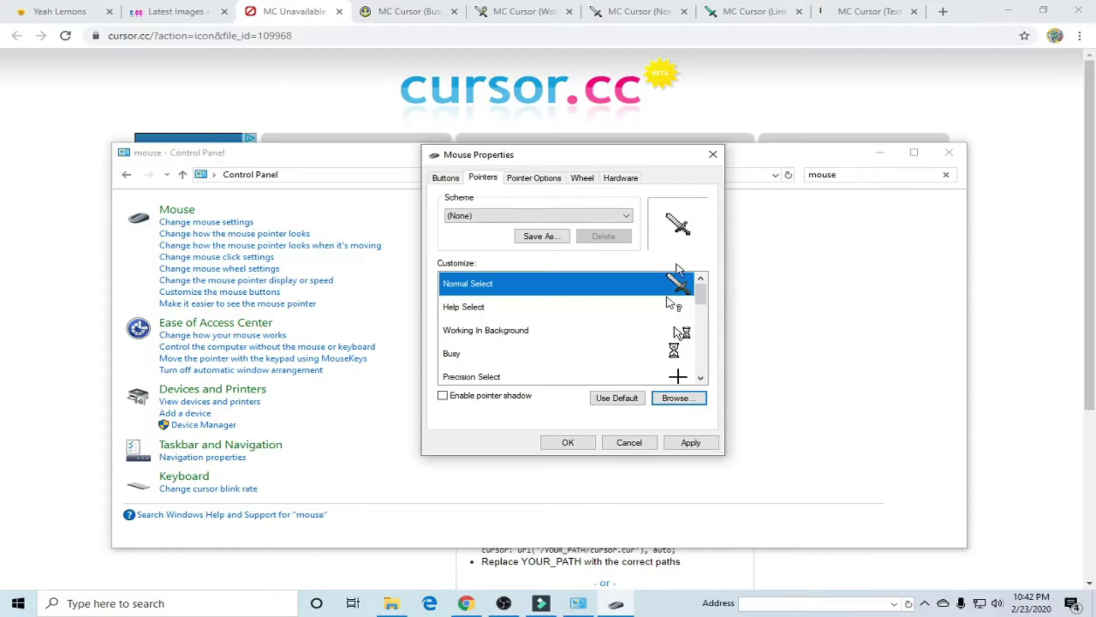
- Assign the sword-with-face cursor to Working In Background, then Minecraft cursors to Busy and Link Select
{"action": "left_click", "coordinate": [658, 336]}
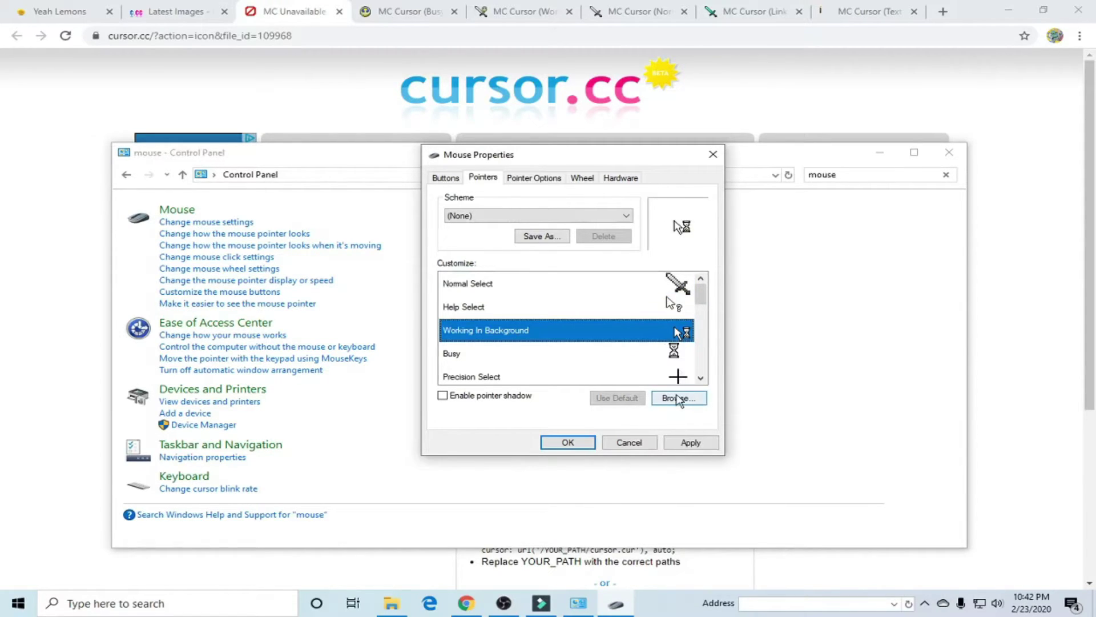
{"action": "left_click", "coordinate": [679, 398]}
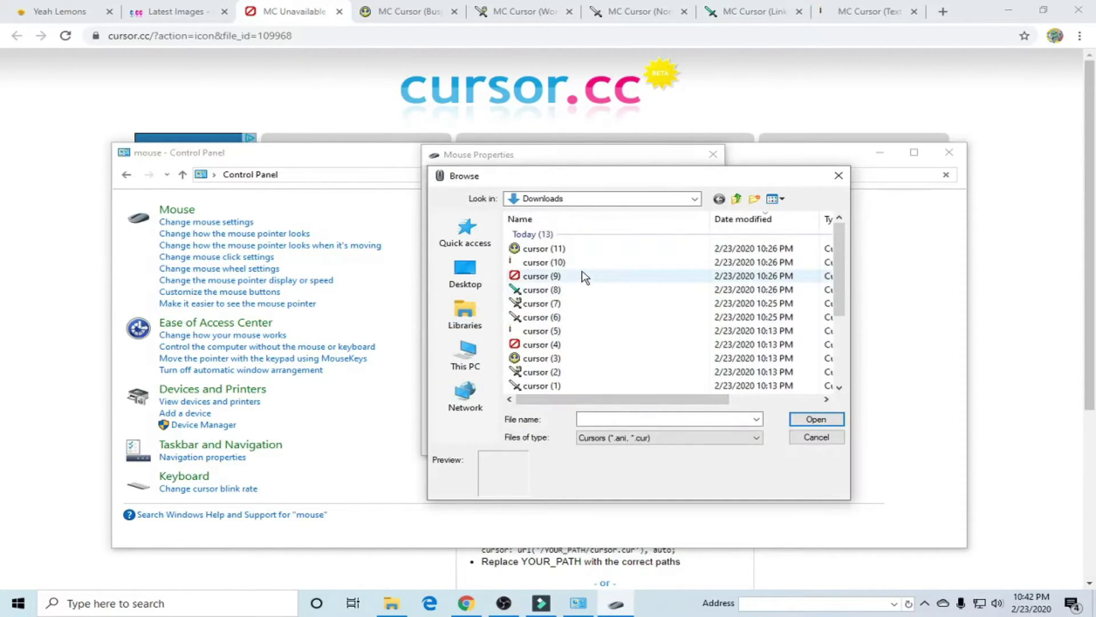
{"action": "double_click", "coordinate": [577, 308]}
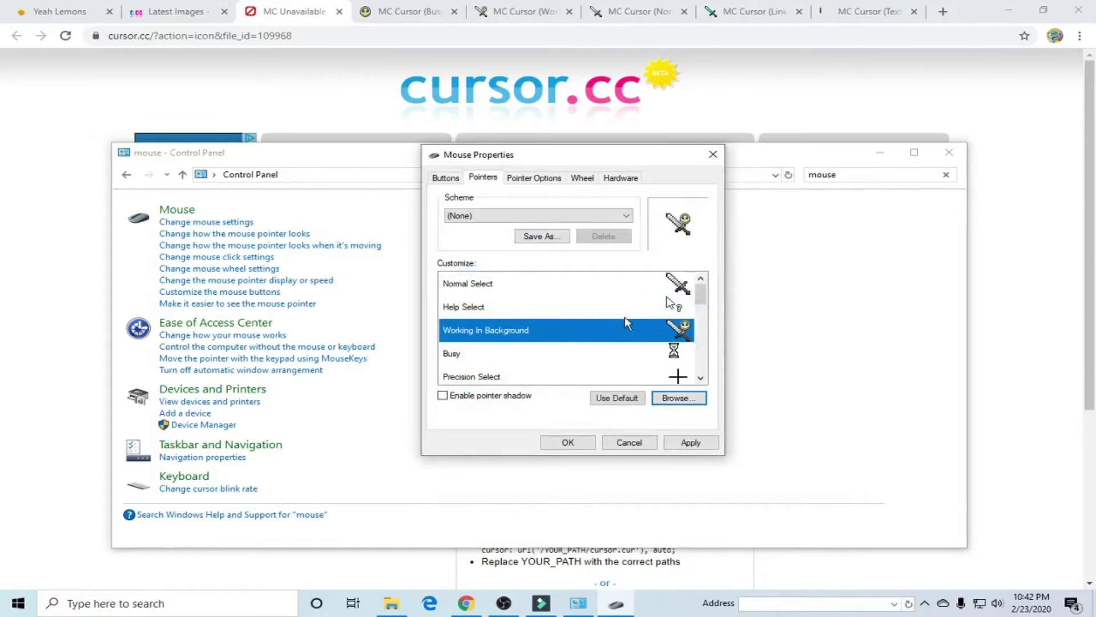
{"action": "scroll", "coordinate": [701, 296], "scroll_direction": "down", "scroll_amount": 1}
{"action": "left_click", "coordinate": [671, 333]}
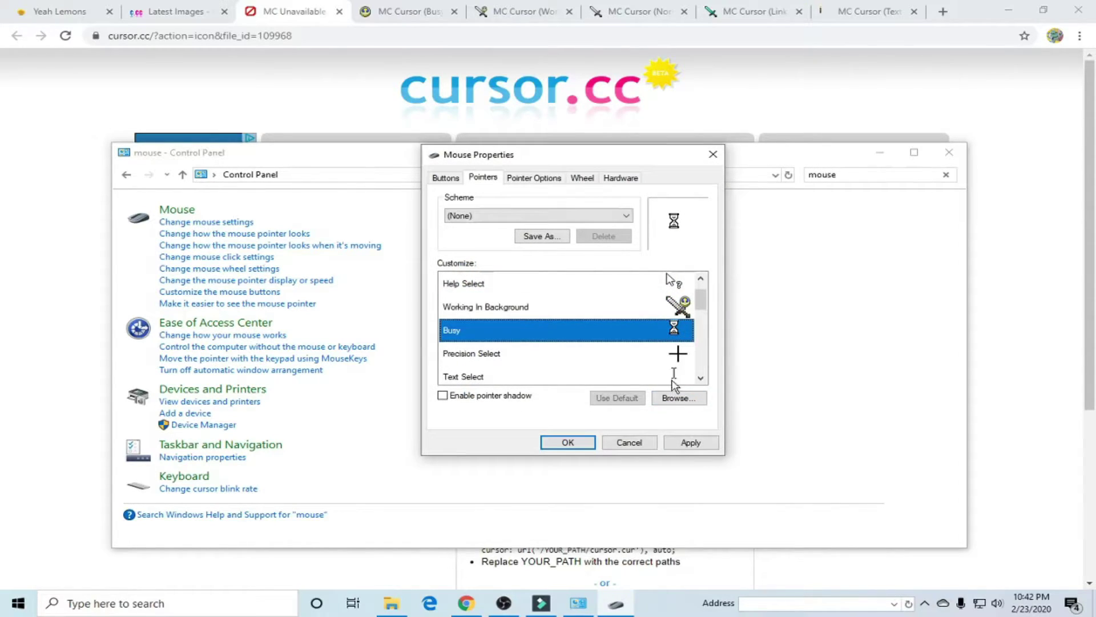
{"action": "left_click", "coordinate": [680, 400]}
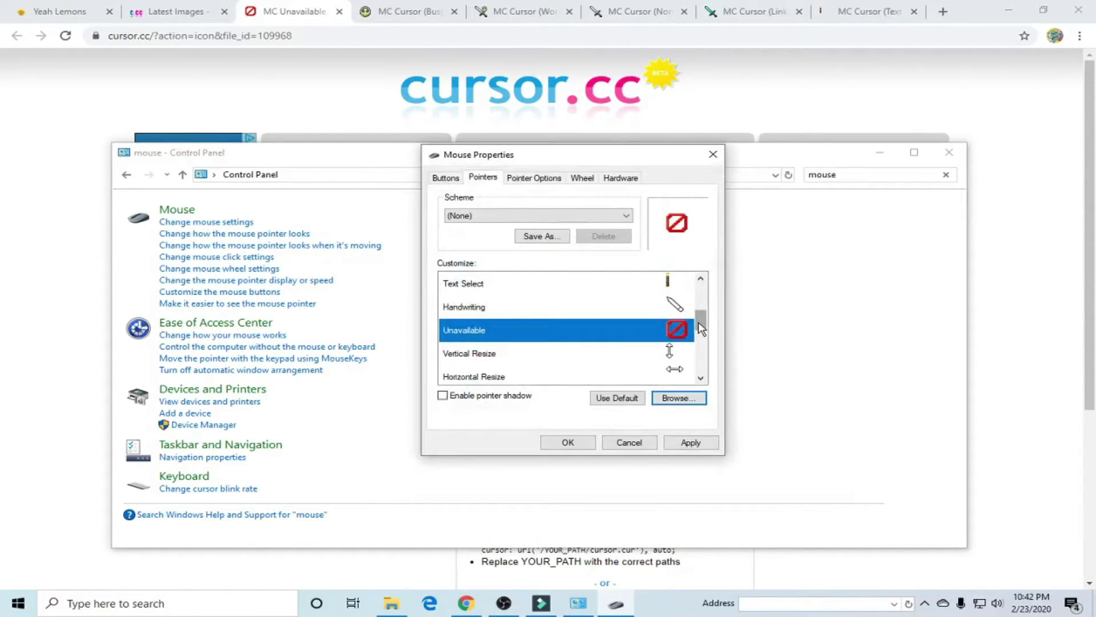
{"action": "left_click_drag", "start_coordinate": [698, 321], "coordinate": [702, 367]}
{"action": "double_click", "coordinate": [675, 330]}
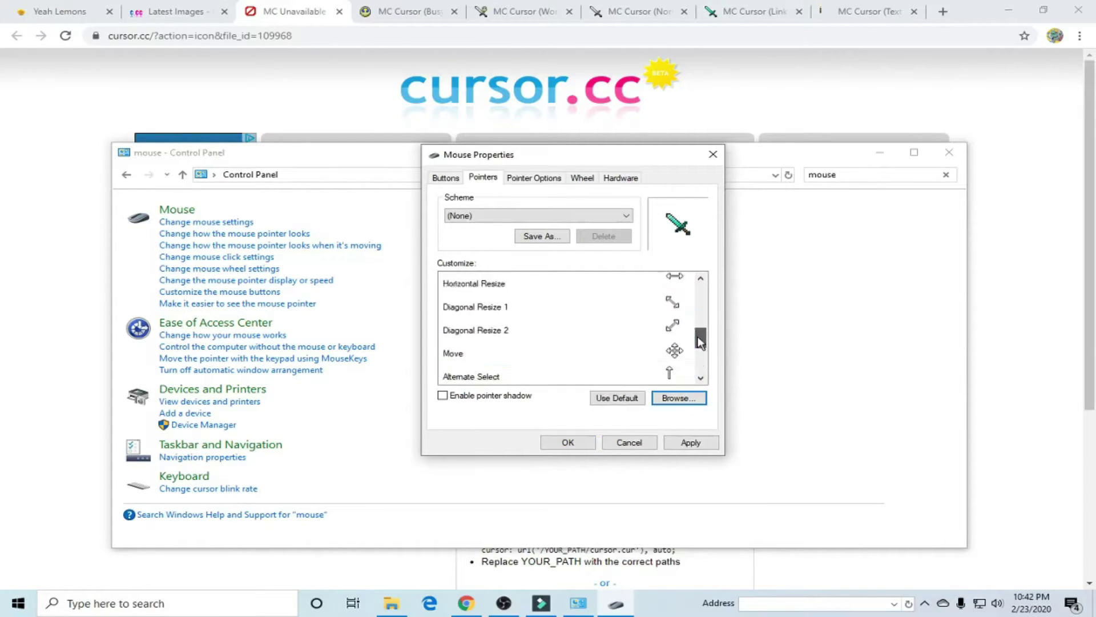
{"action": "left_click_drag", "start_coordinate": [702, 341], "coordinate": [714, 273]}
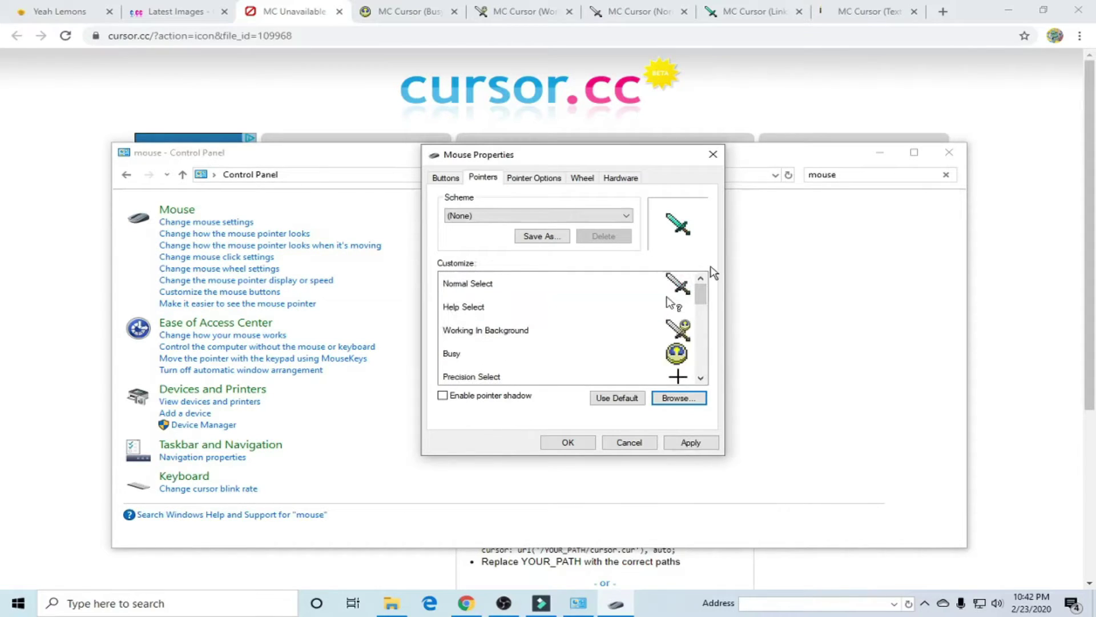
- Apply the Minecraft cursor set in Mouse Properties and close it with OK
{"action": "left_click", "coordinate": [568, 443]}
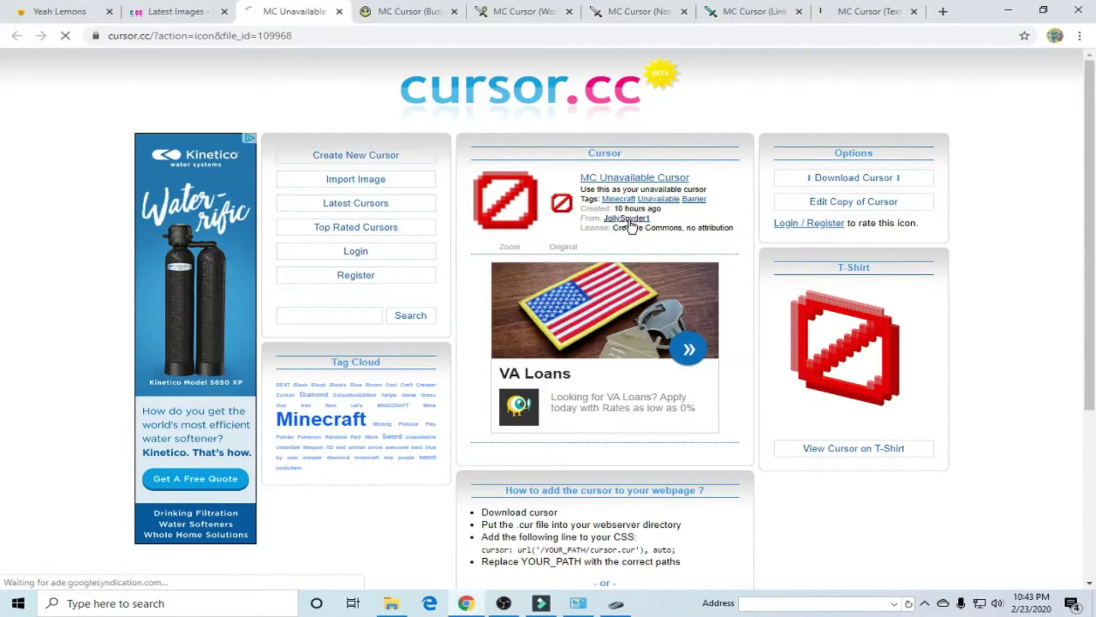
{"action": "left_click", "coordinate": [627, 218]}
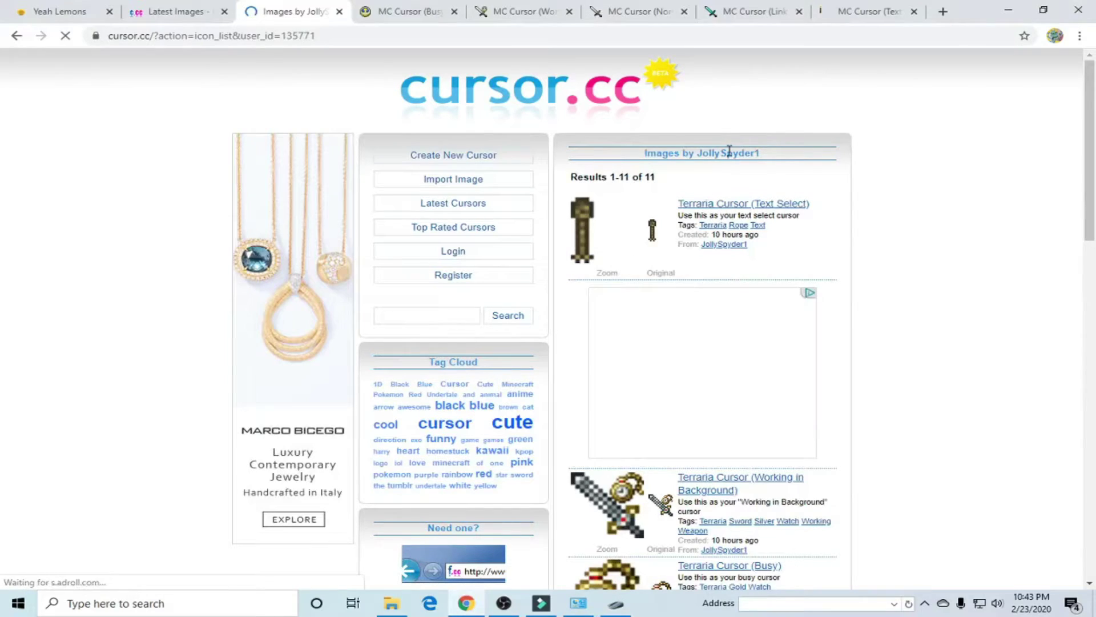
{"action": "left_click_drag", "start_coordinate": [663, 152], "coordinate": [711, 153]}
{"action": "left_click", "coordinate": [711, 154]}
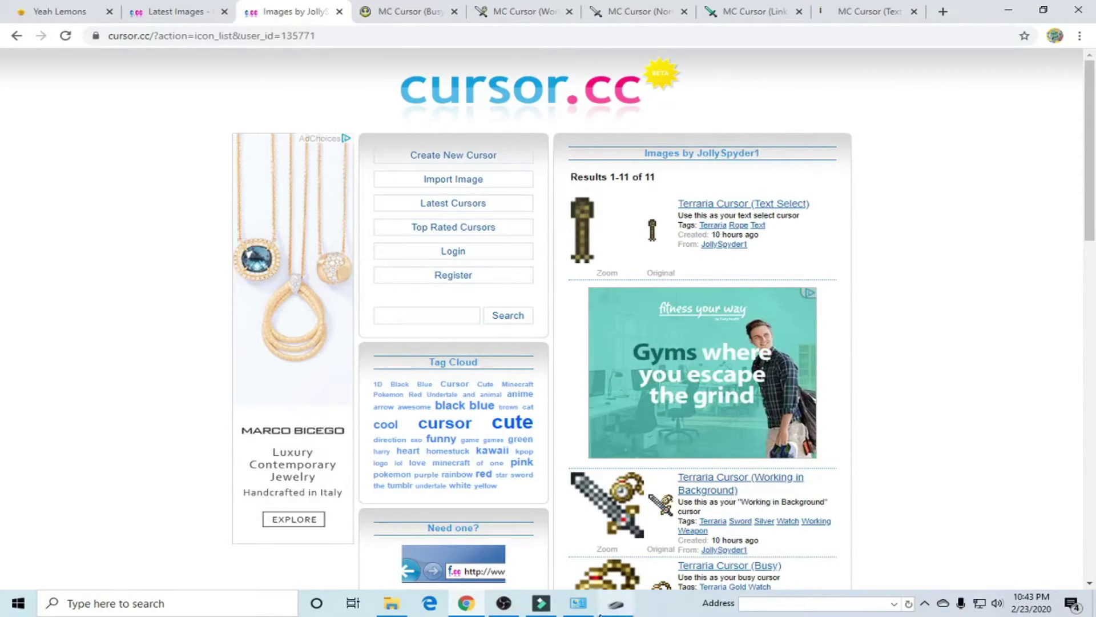
{"action": "left_click", "coordinate": [615, 604]}
{"action": "left_click", "coordinate": [610, 610]}
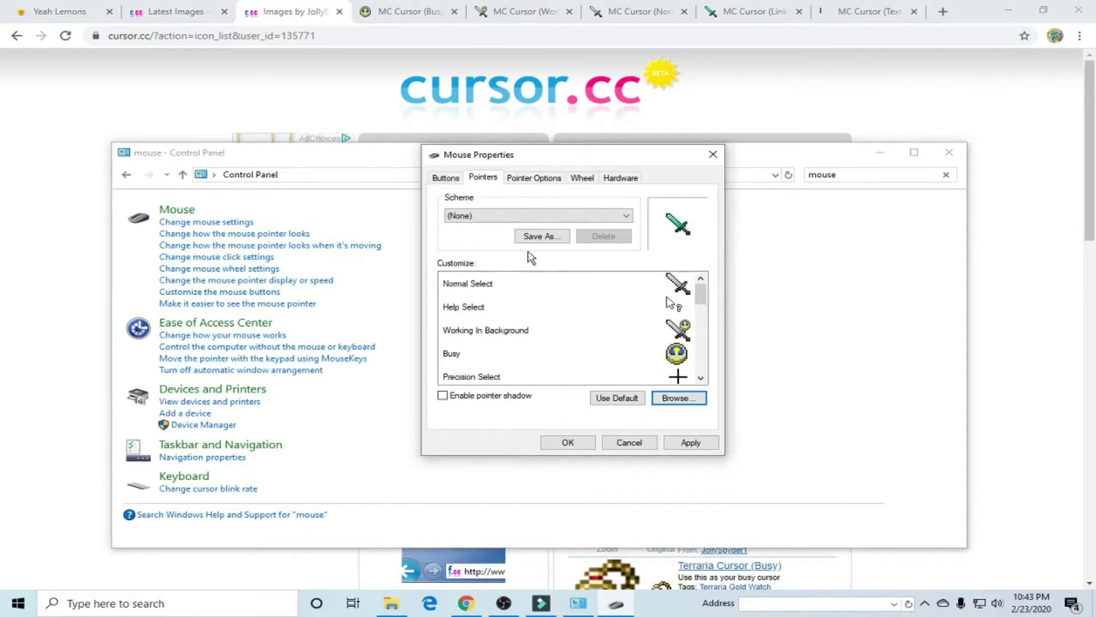
{"action": "left_click", "coordinate": [694, 444]}
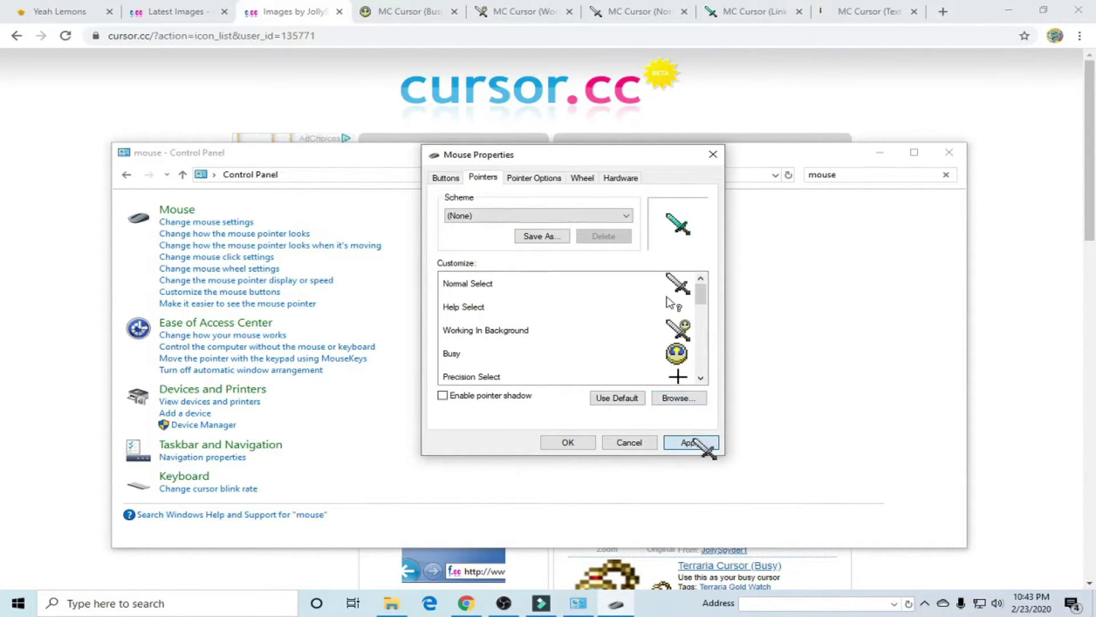
{"action": "left_click", "coordinate": [583, 444]}
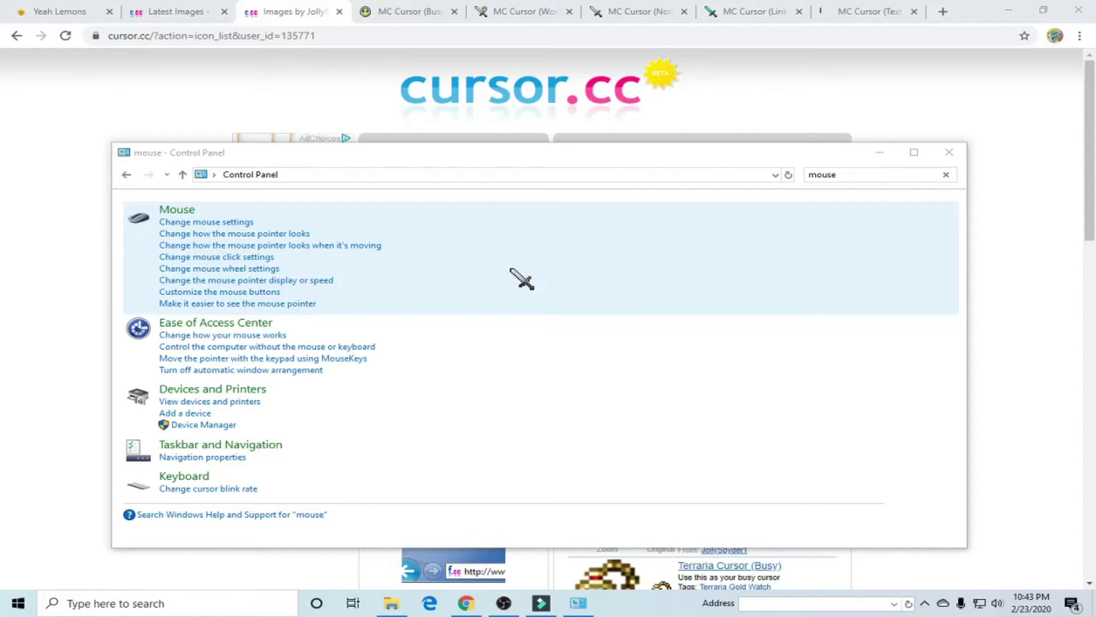
- Restore Normal Select to the standard arrow and apply the change
{"action": "left_click", "coordinate": [281, 235]}
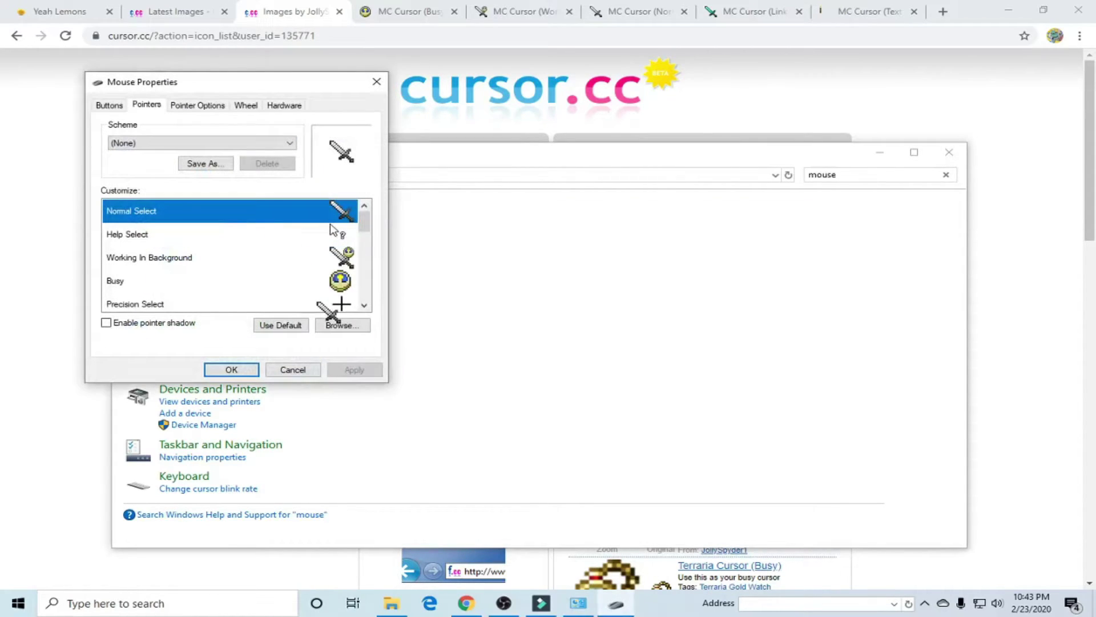
{"action": "left_click", "coordinate": [297, 323]}
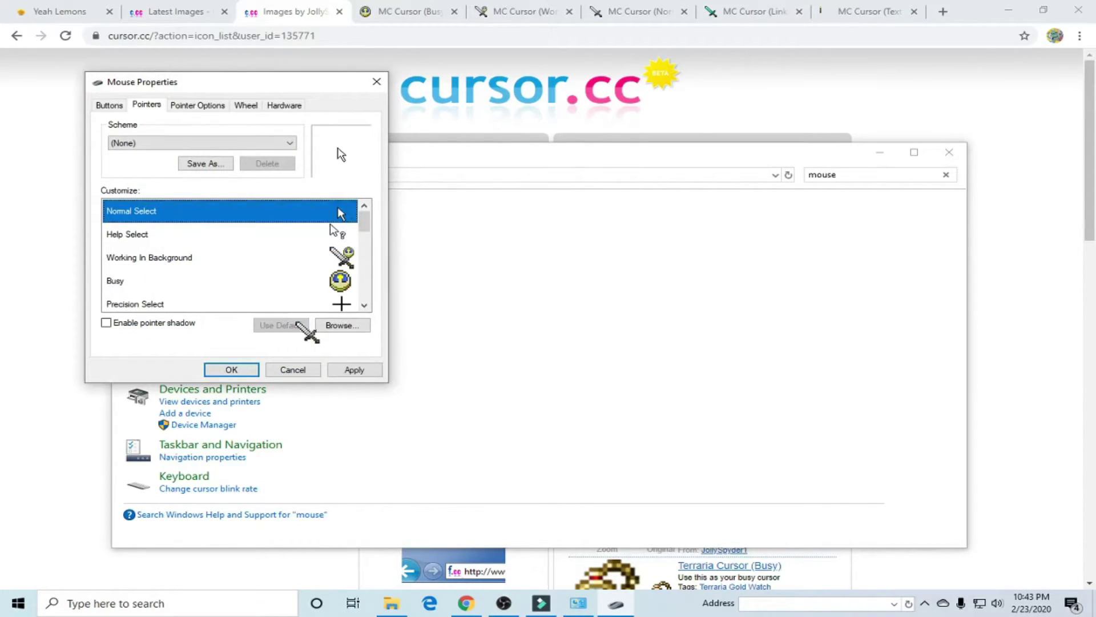
{"action": "left_click", "coordinate": [354, 370]}
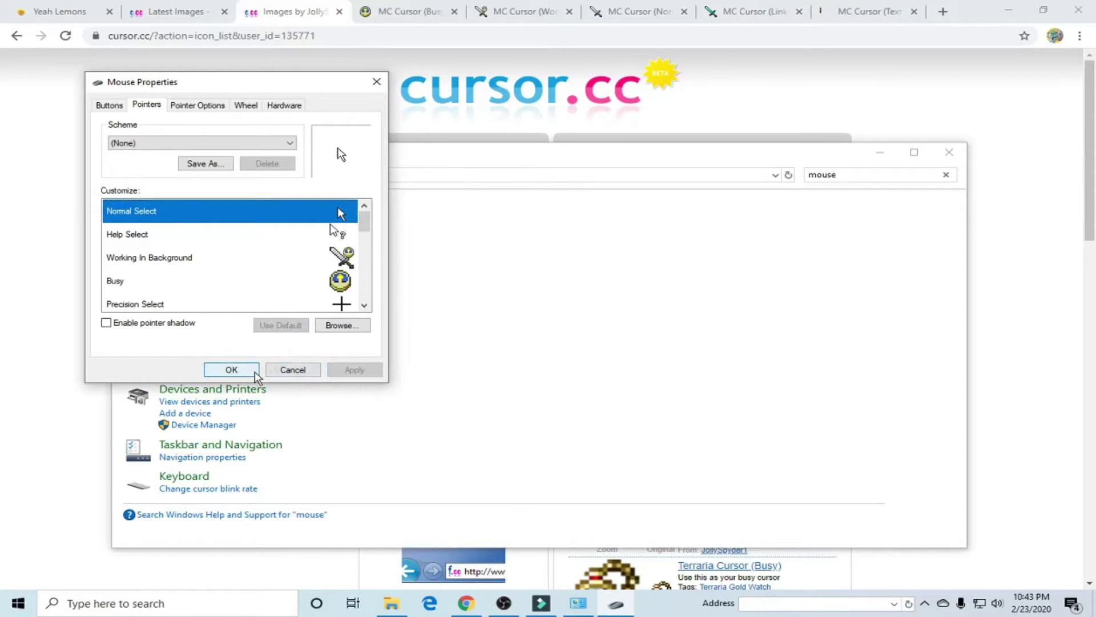
{"action": "left_click", "coordinate": [291, 371]}
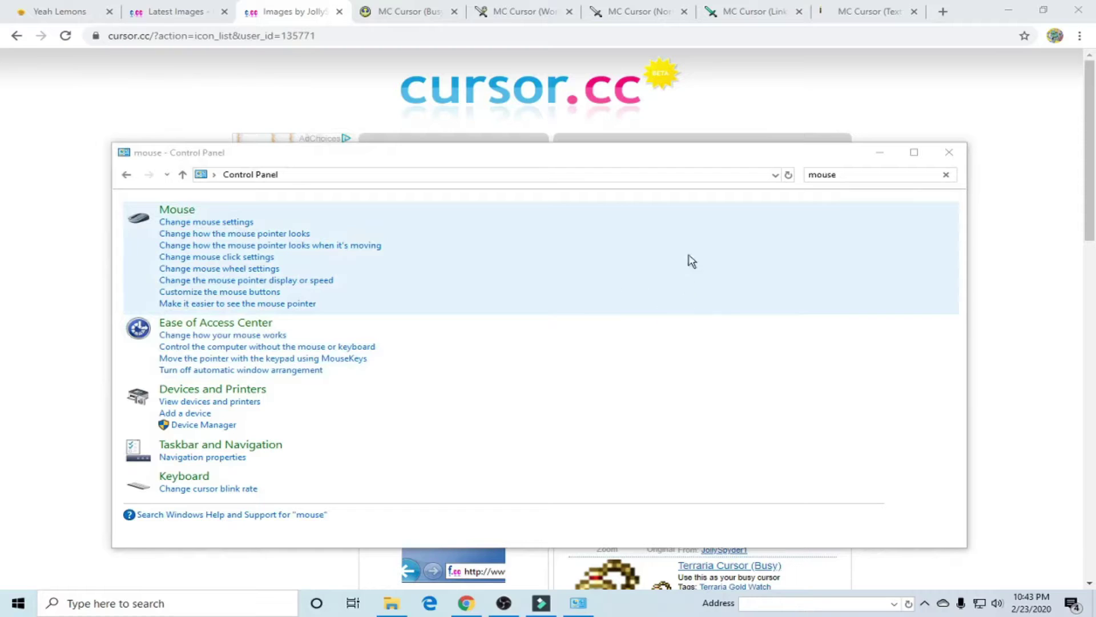
- Reset Working In Background, Busy and Unavailable to defaults, confirm, and close Control Panel
{"action": "left_click", "coordinate": [279, 235]}
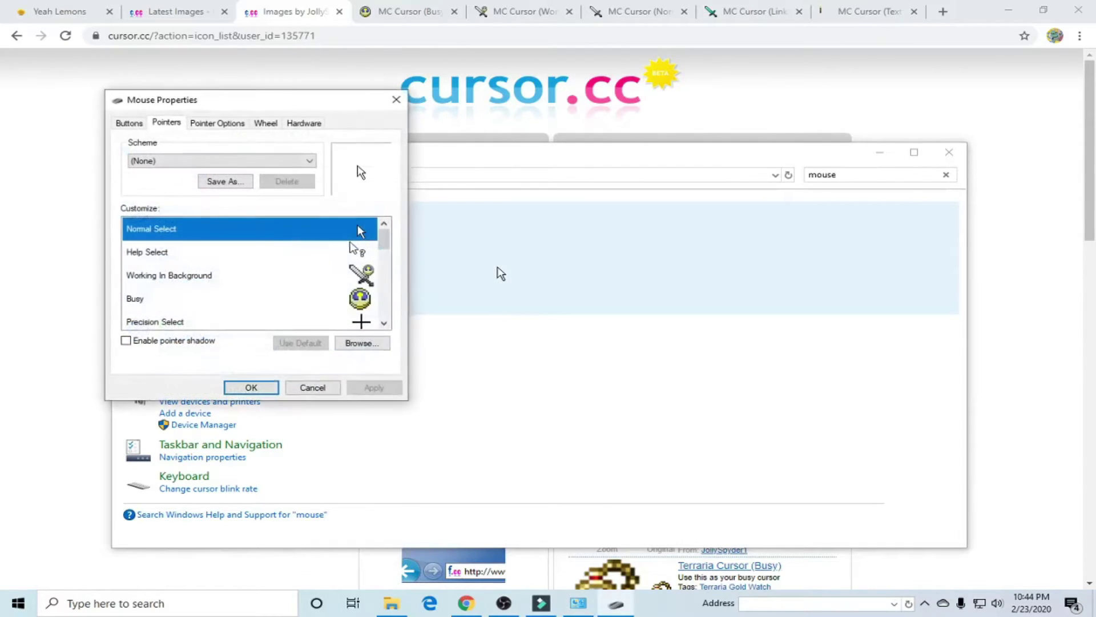
{"action": "left_click", "coordinate": [347, 278]}
{"action": "left_click", "coordinate": [301, 342]}
{"action": "left_click", "coordinate": [337, 300]}
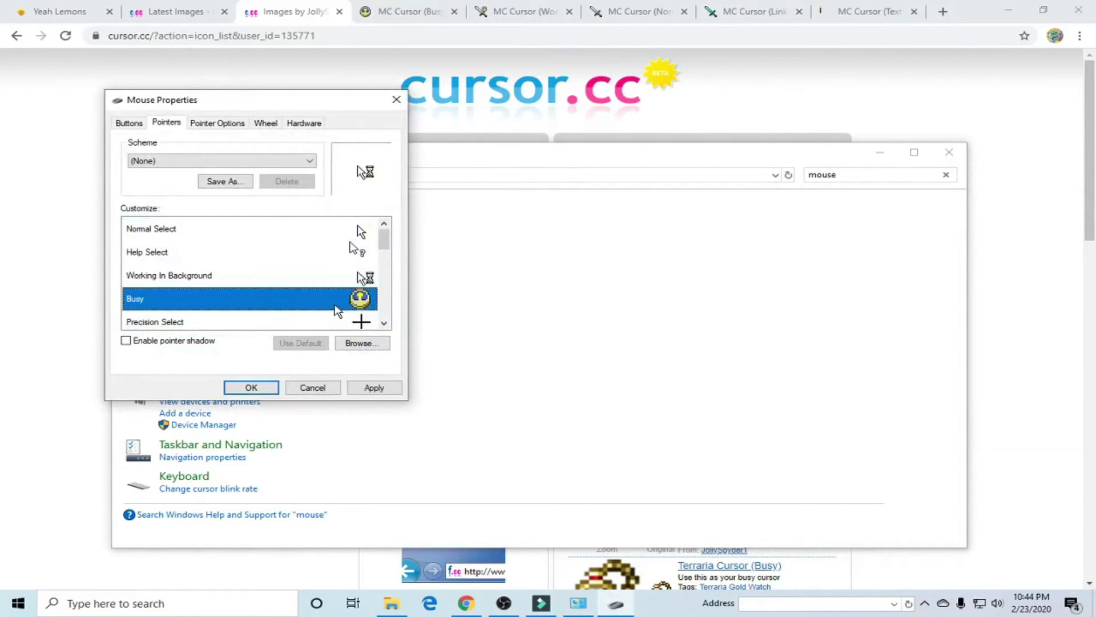
{"action": "left_click", "coordinate": [300, 343]}
{"action": "left_click_drag", "start_coordinate": [386, 245], "coordinate": [386, 264]}
{"action": "left_click", "coordinate": [349, 257]}
{"action": "left_click", "coordinate": [349, 300]}
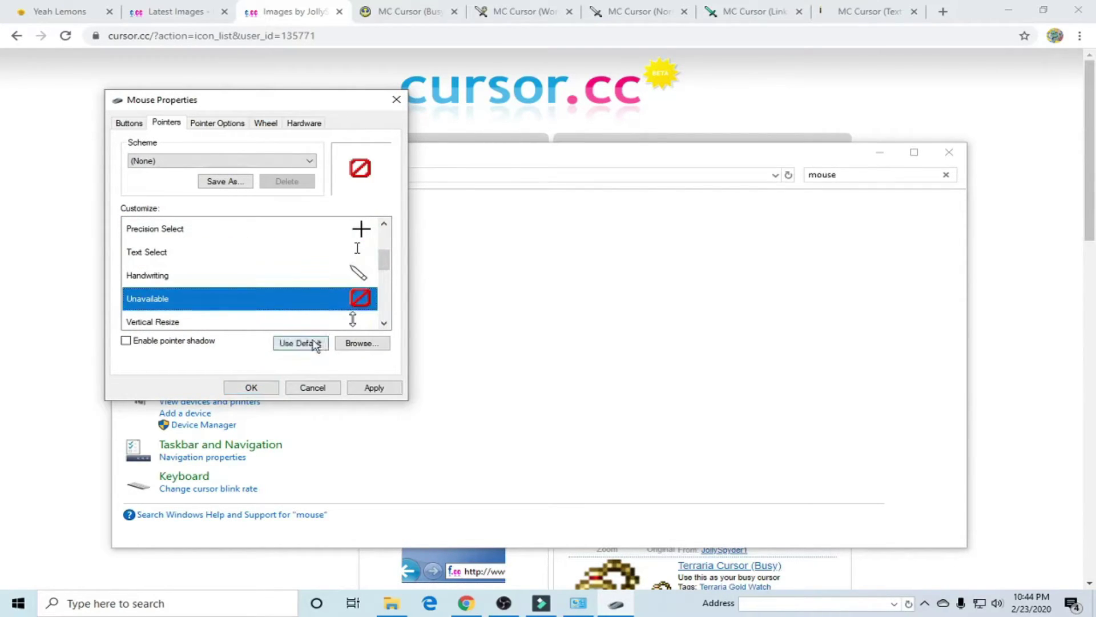
{"action": "left_click", "coordinate": [303, 343]}
{"action": "key", "text": "Return"}
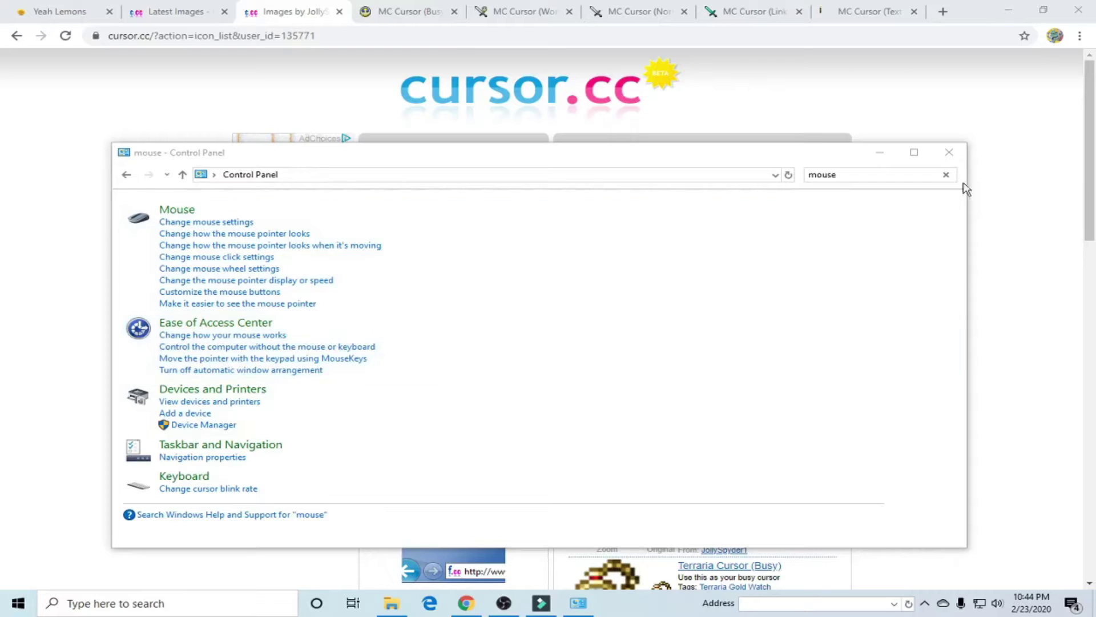
{"action": "left_click", "coordinate": [961, 157]}
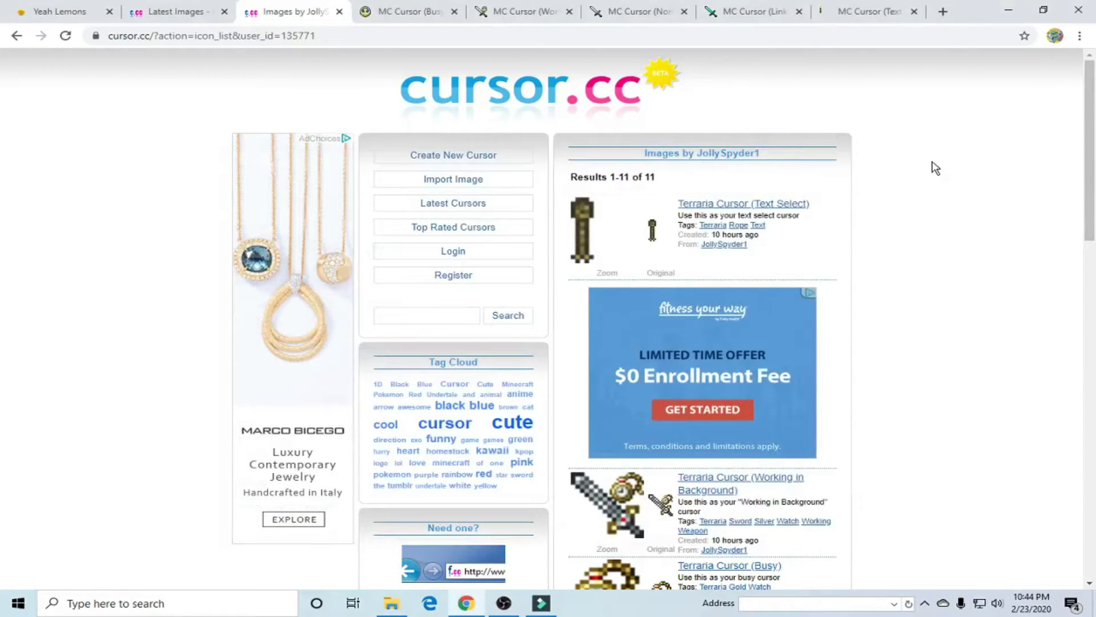